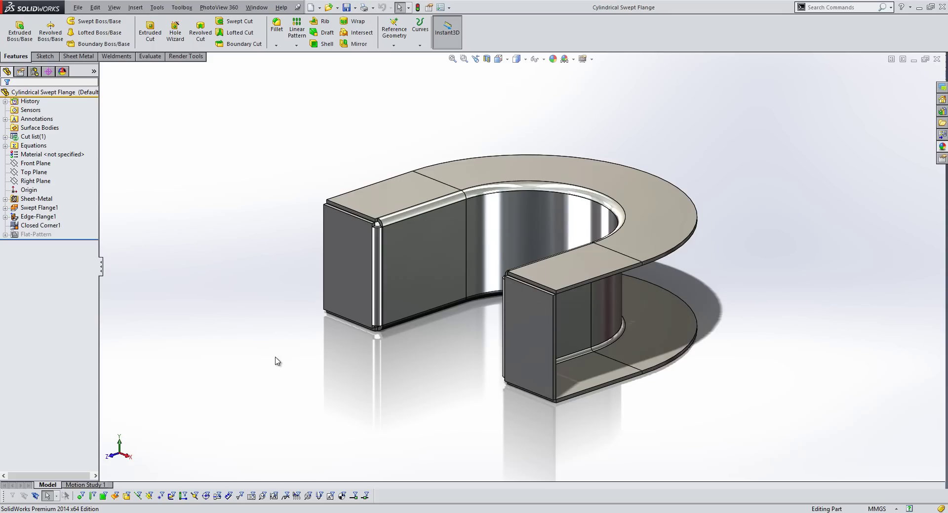
# Step: Flatten the part to inspect its flat pattern, then fold it back to 3D
pyautogui.rightClick(425, 271)
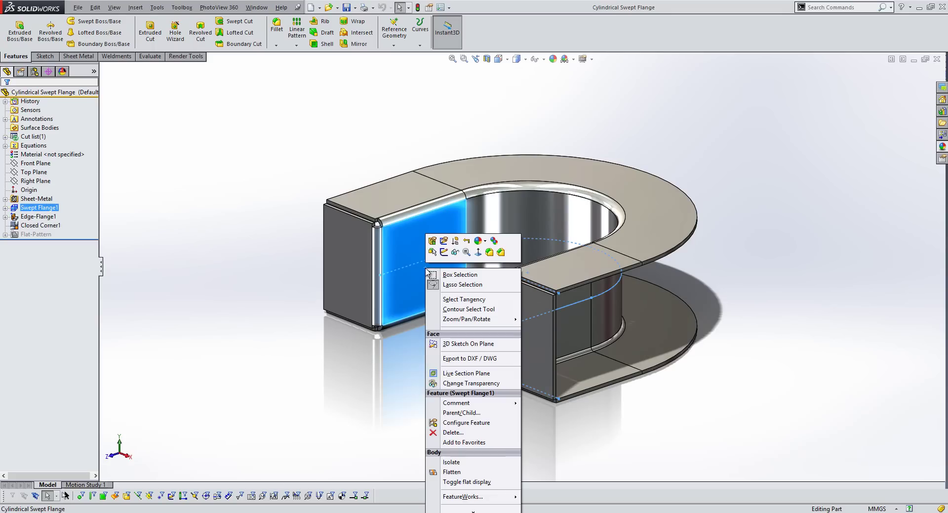
pyautogui.click(457, 472)
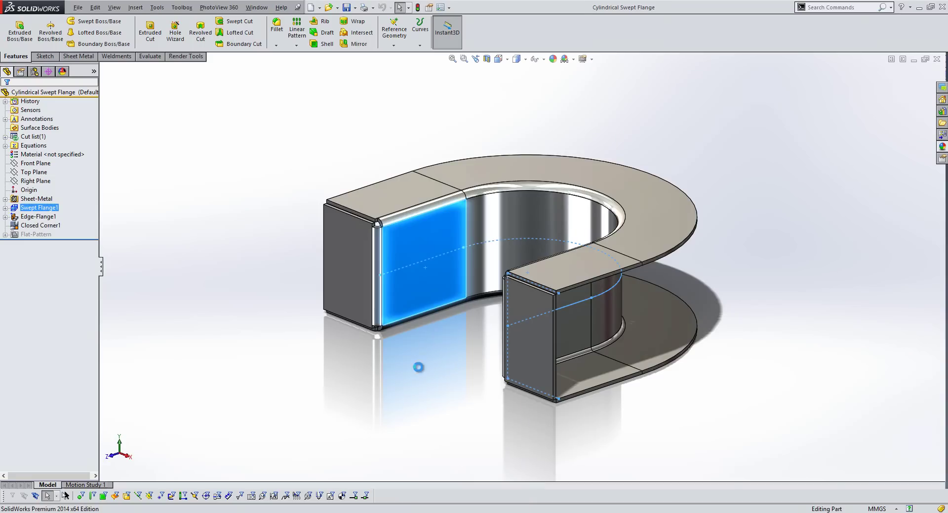
pyautogui.moveTo(419, 348); pyautogui.dragTo(573, 351, button='middle')
pyautogui.scroll(-3, 573, 350)
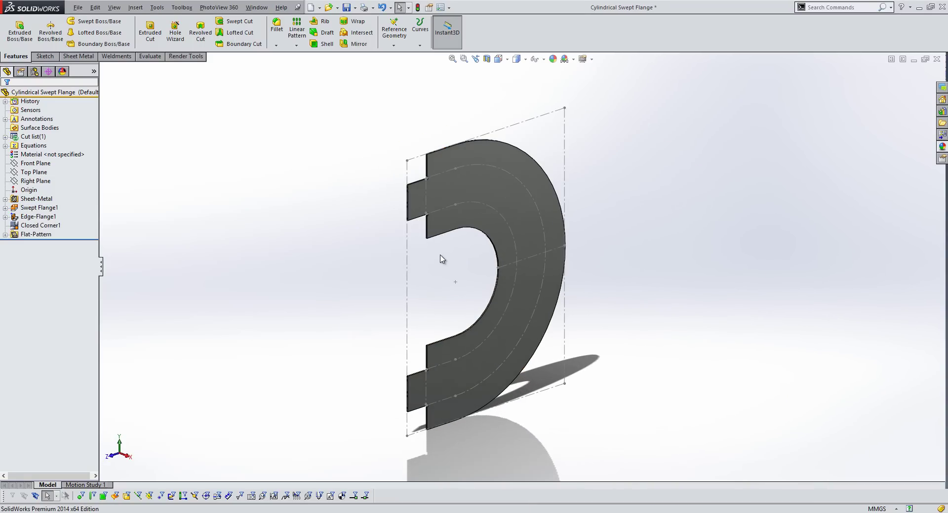
pyautogui.scroll(-3, 455, 192)
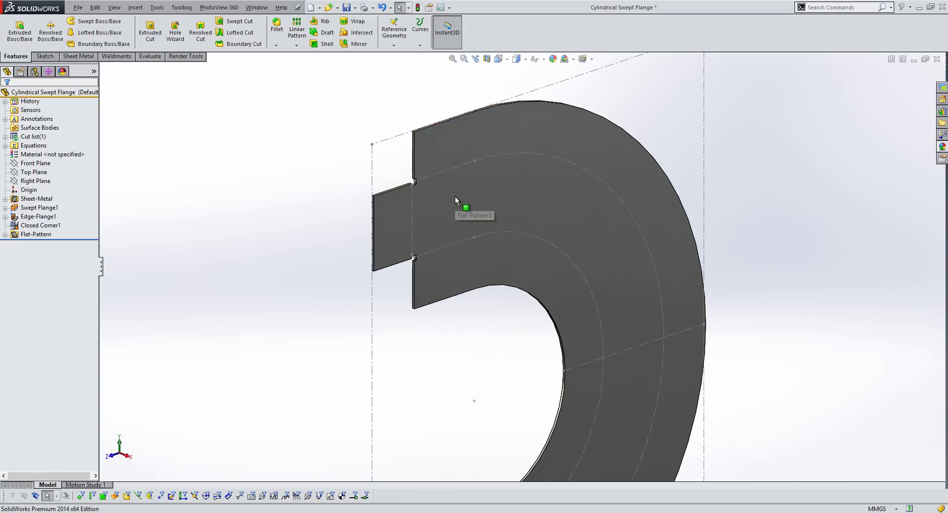
pyautogui.rightClick(355, 201)
pyautogui.click(376, 204)
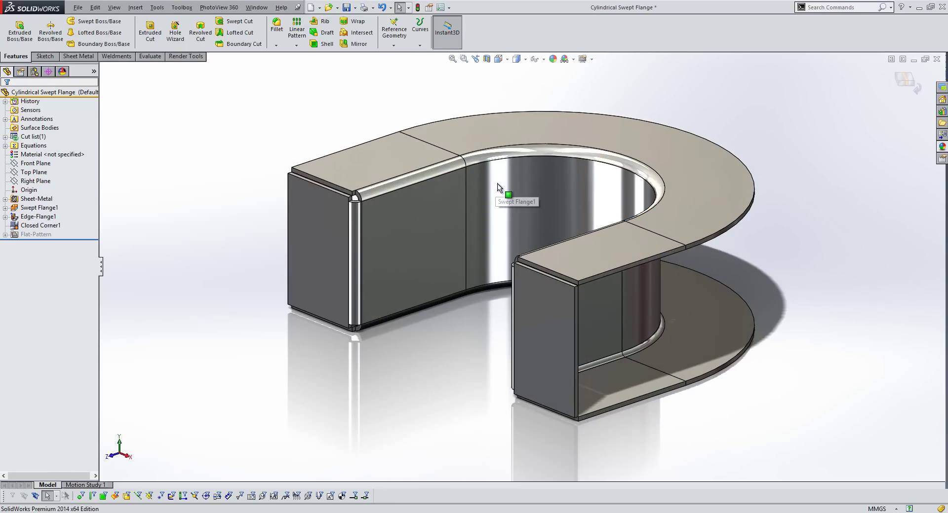
# Step: Edit Swept Flange1 to use Cylindrical/Conical Bodies with Line2@Sketch2 as the reference
pyautogui.rightClick(50, 209)
pyautogui.click(55, 181)
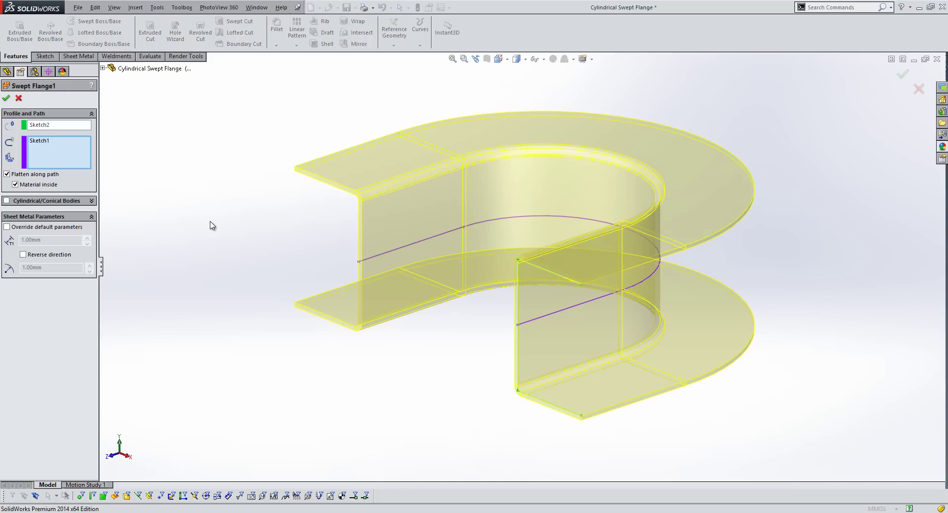
pyautogui.click(26, 201)
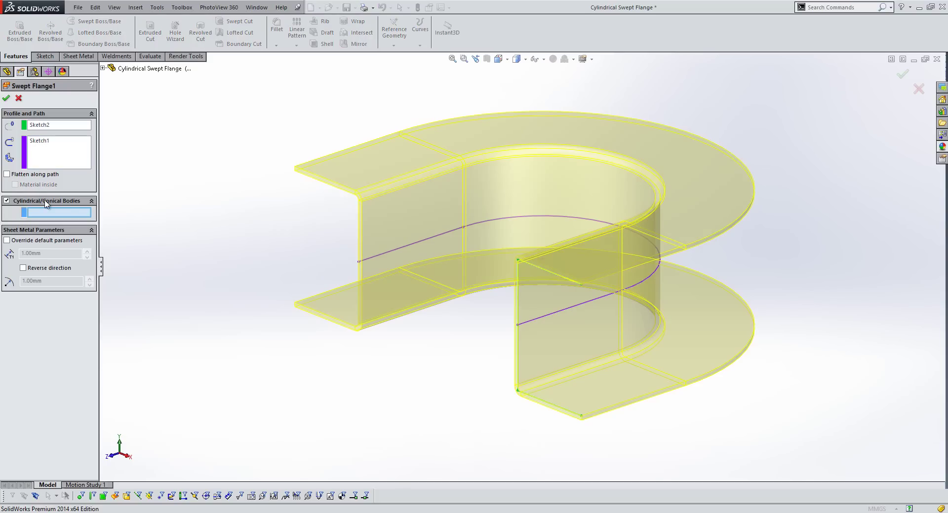
pyautogui.click(519, 300)
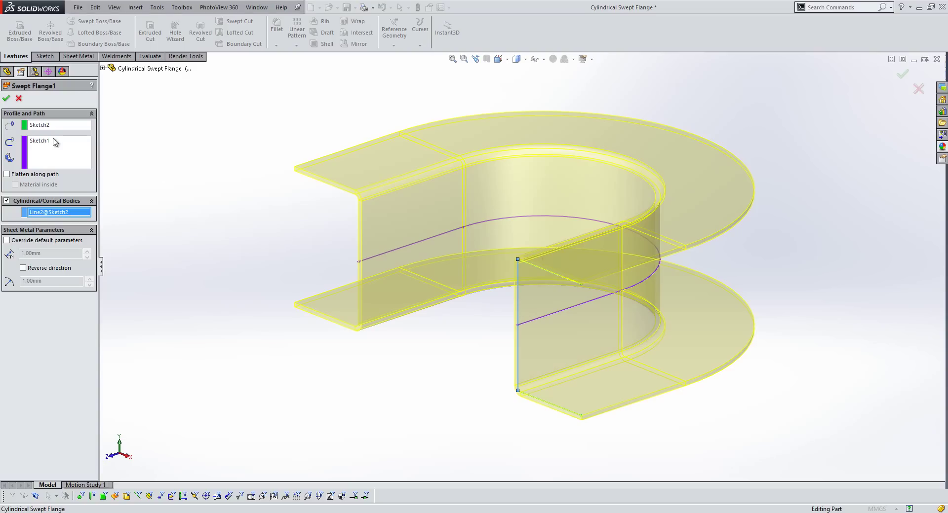
pyautogui.click(6, 98)
pyautogui.rightClick(365, 223)
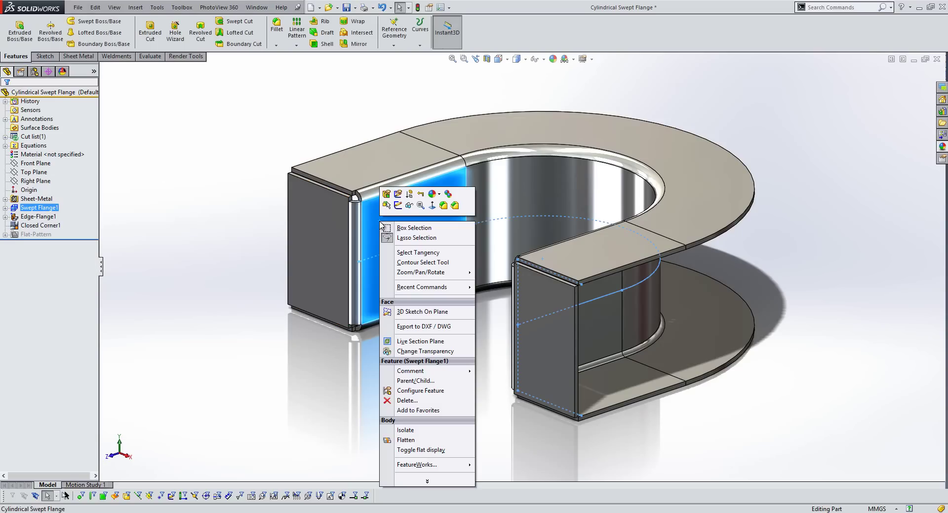
pyautogui.click(420, 440)
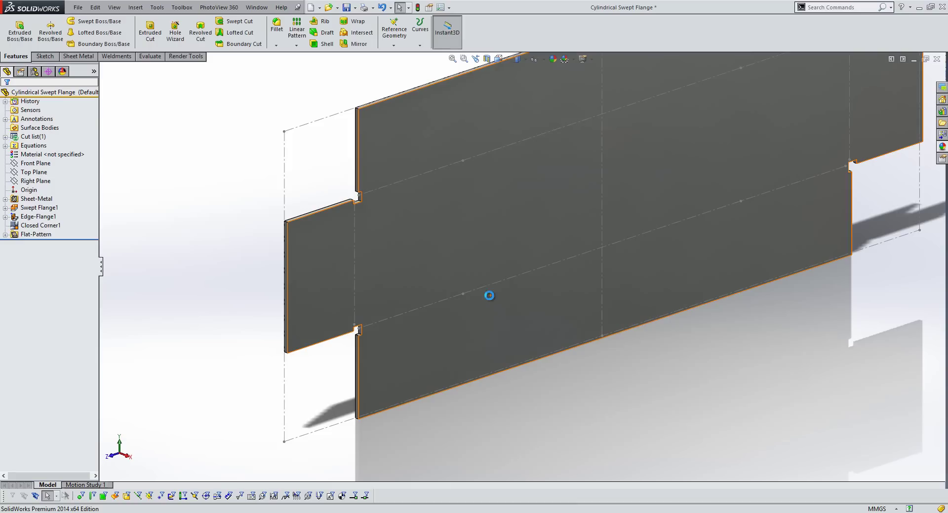
pyautogui.press('f')
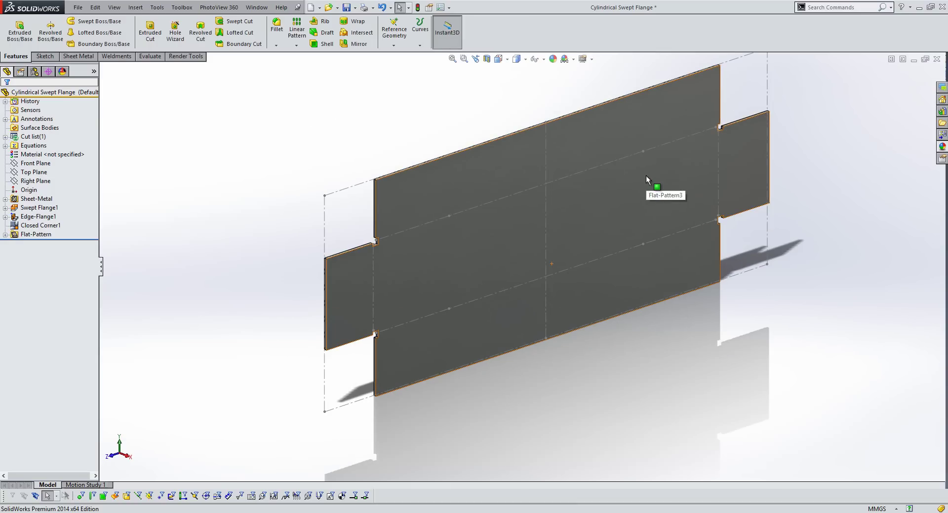
pyautogui.rightClick(369, 140)
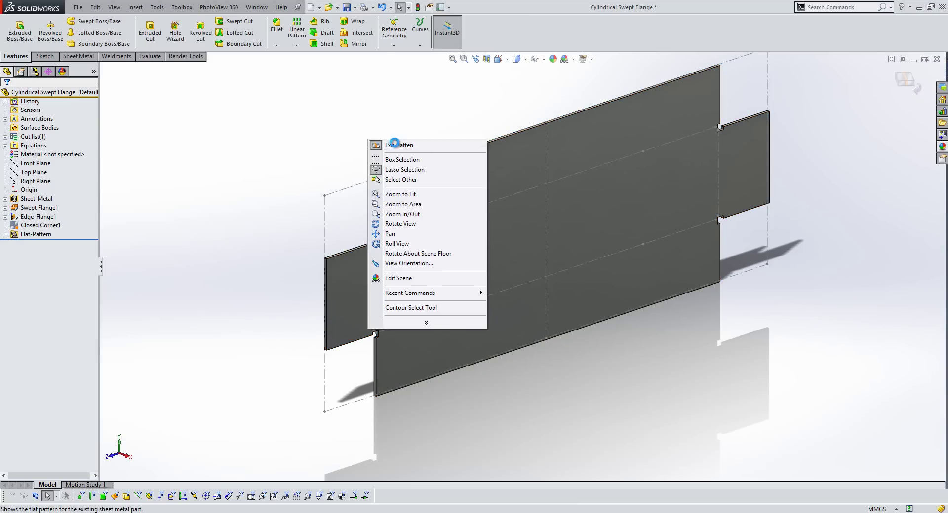
pyautogui.click(391, 144)
pyautogui.scroll(-2, 531, 245)
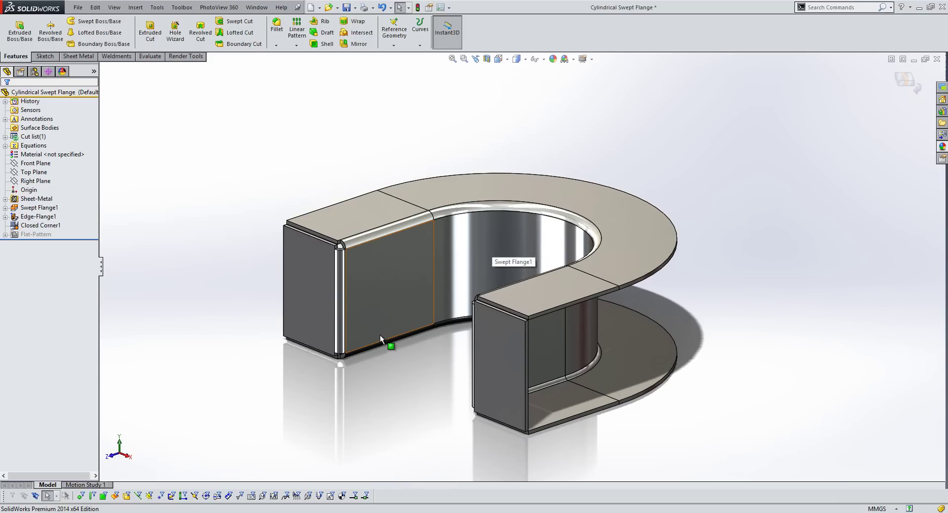
# Step: Start a Sheet Metal Gusset from the Sheet Metal tab, viewing the part's open end
pyautogui.click(79, 56)
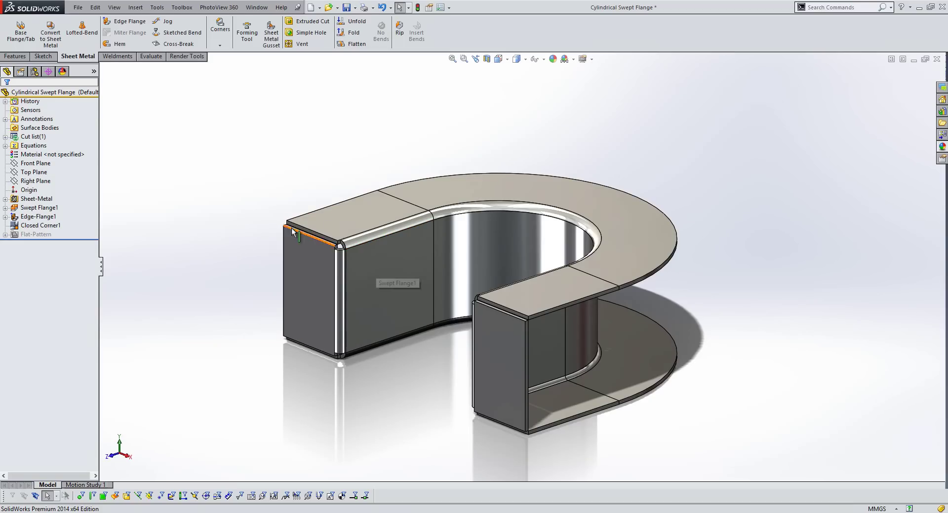
pyautogui.rightClick(249, 188)
pyautogui.click(286, 289)
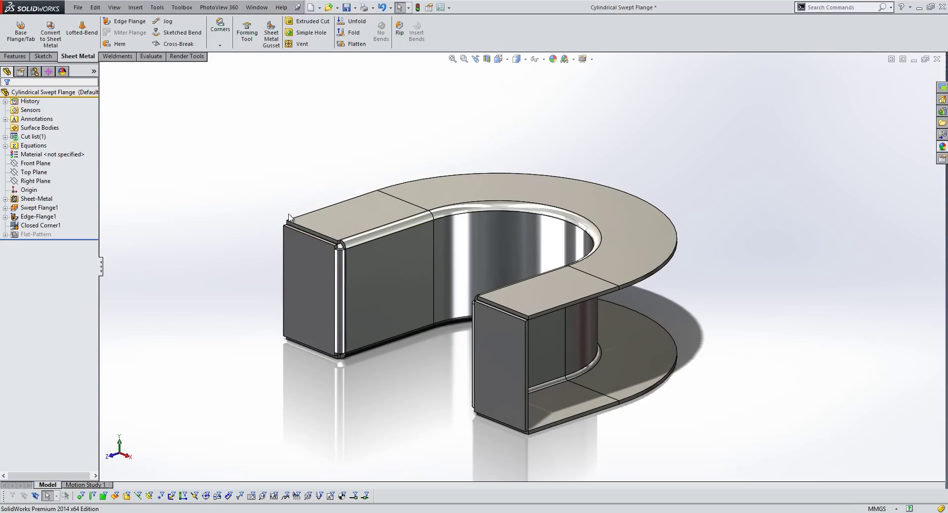
pyautogui.click(272, 40)
pyautogui.moveTo(465, 172); pyautogui.dragTo(372, 169, button='middle')
pyautogui.scroll(-2, 414, 254)
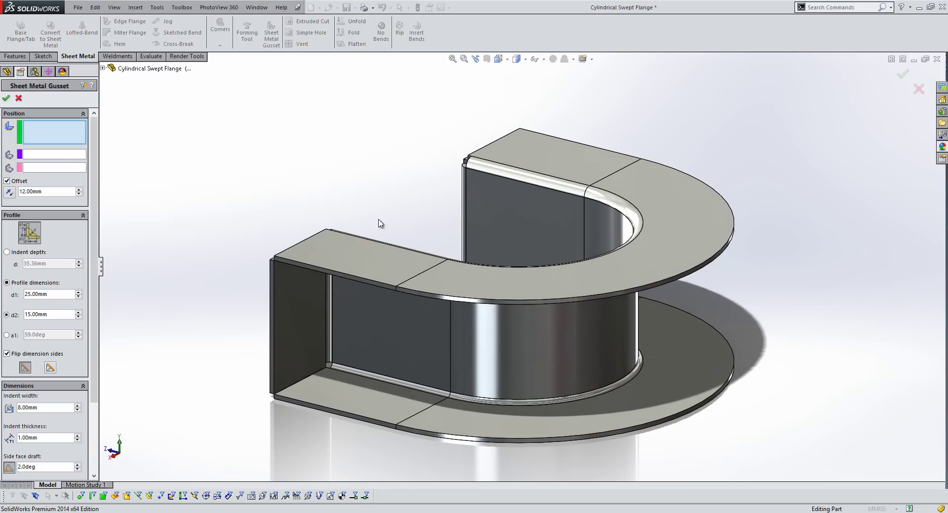
# Step: Pick the end face and inner flat face, keeping 12 mm offset and a 25 × 15 mm profile
pyautogui.click(307, 322)
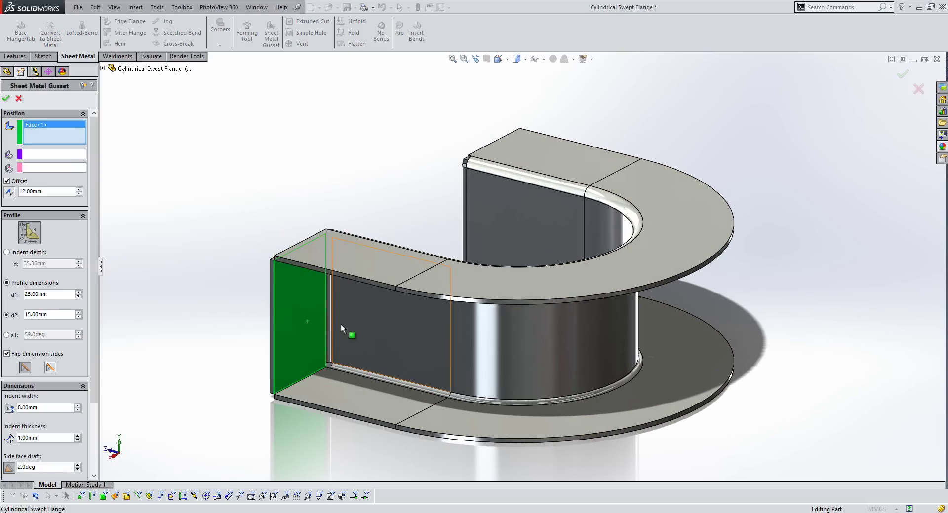
pyautogui.click(354, 325)
pyautogui.scroll(-2, 374, 312)
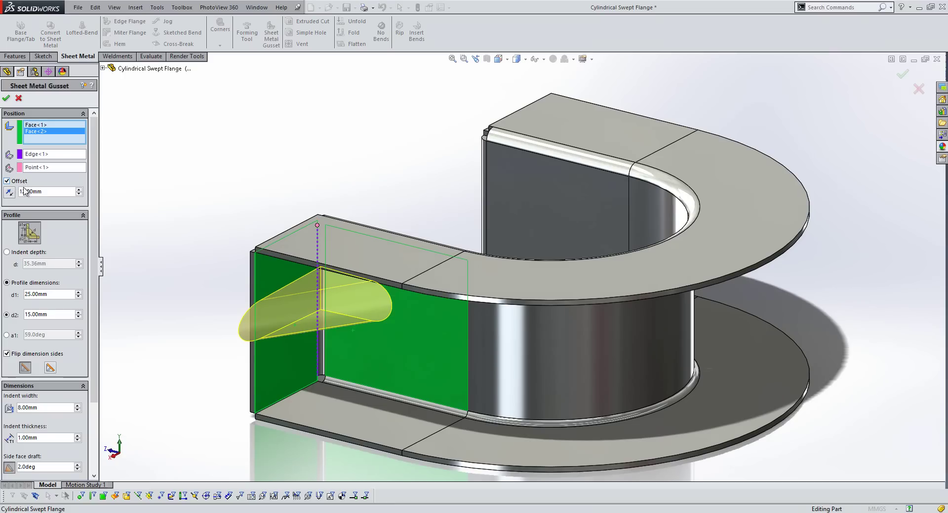
pyautogui.click(10, 194)
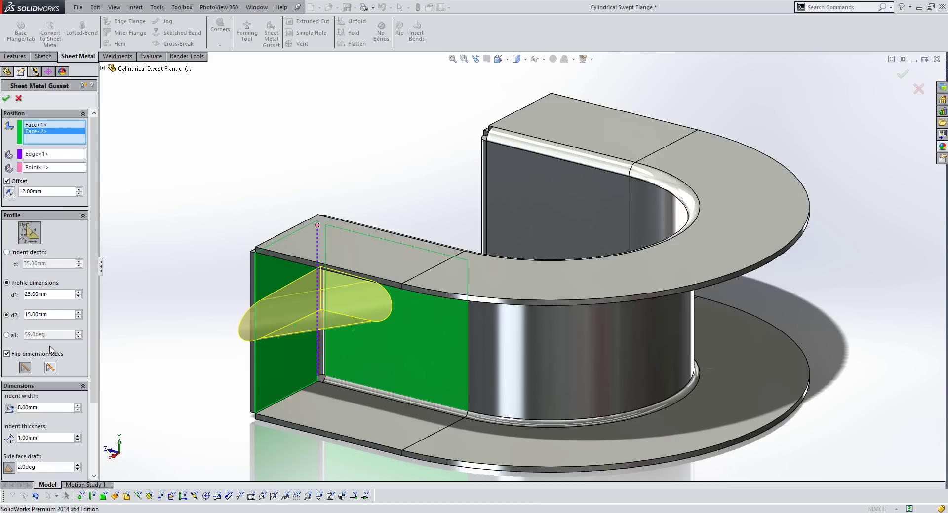
# Step: Switch the gusset to a rounded profile and review its 25 × 15 mm, 2° draft dimensions
pyautogui.click(15, 355)
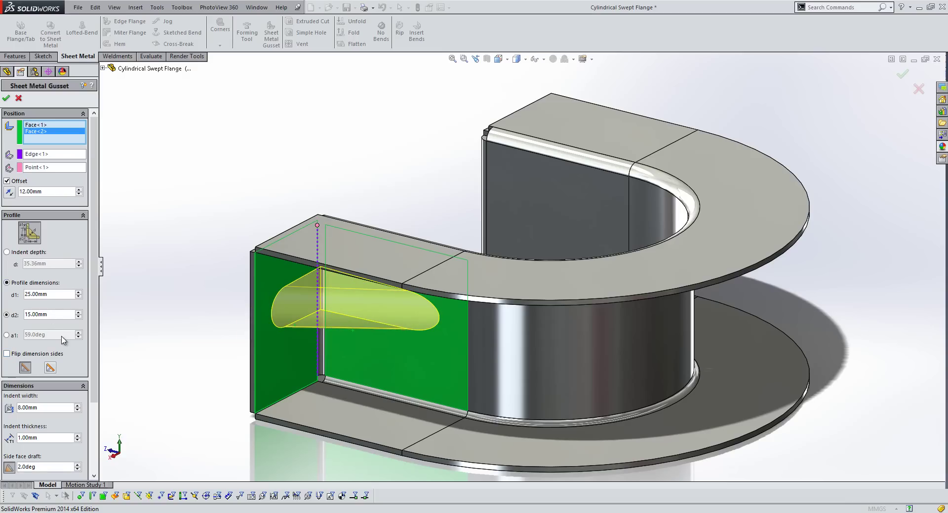
pyautogui.click(50, 369)
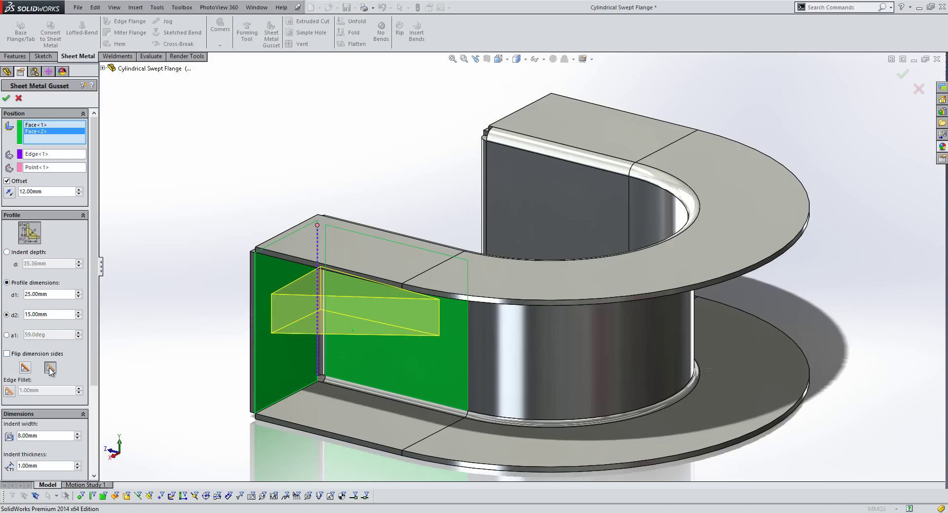
pyautogui.click(25, 368)
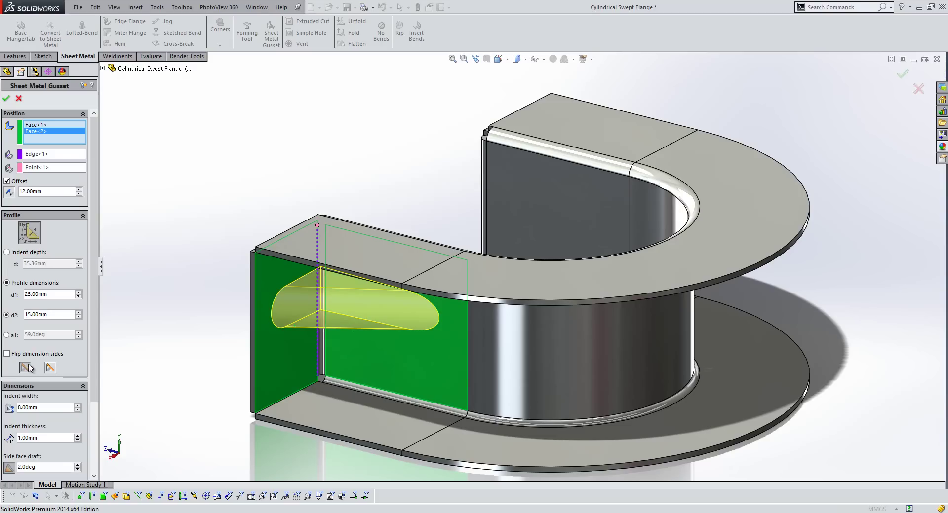
pyautogui.moveTo(92, 342); pyautogui.dragTo(92, 394)
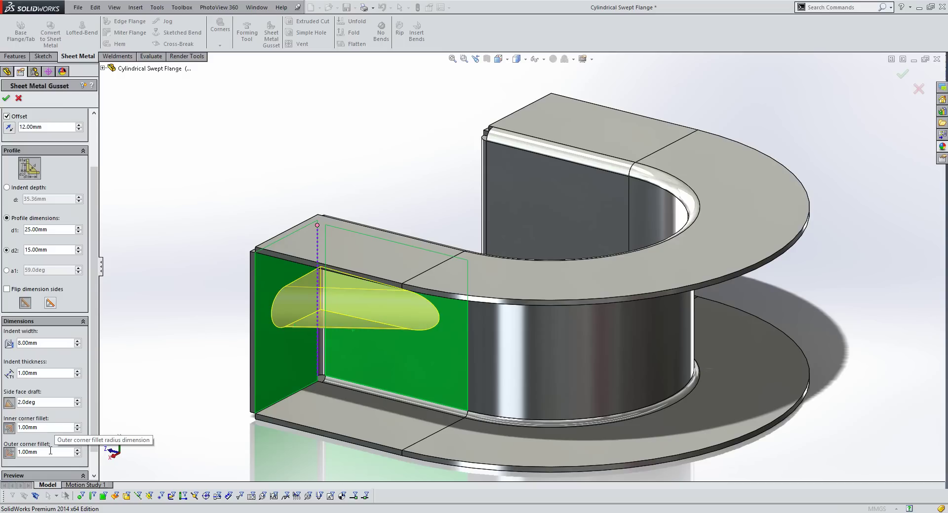
# Step: Create Sheet Metal Gusset1, then turn to the part's opposite end and zoom to fit
pyautogui.click(6, 98)
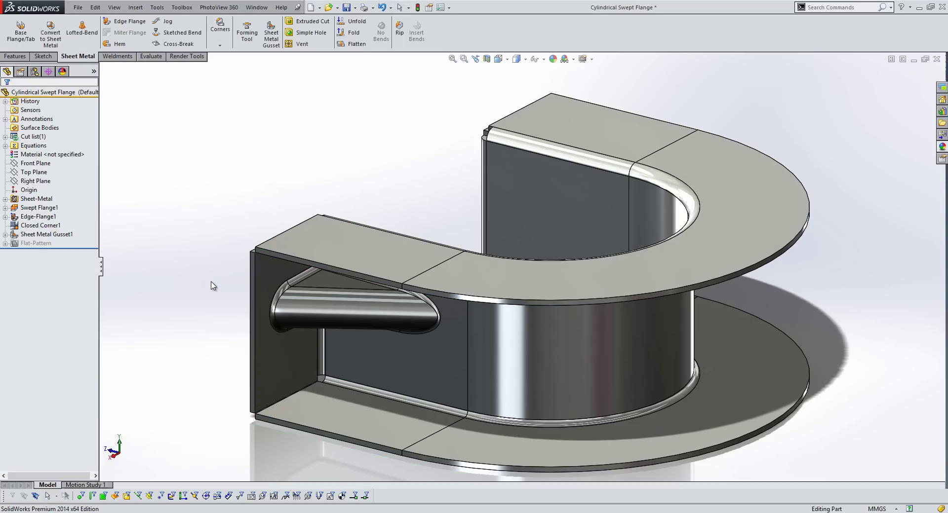
pyautogui.moveTo(211, 284); pyautogui.dragTo(774, 269, button='middle')
pyautogui.press('f')
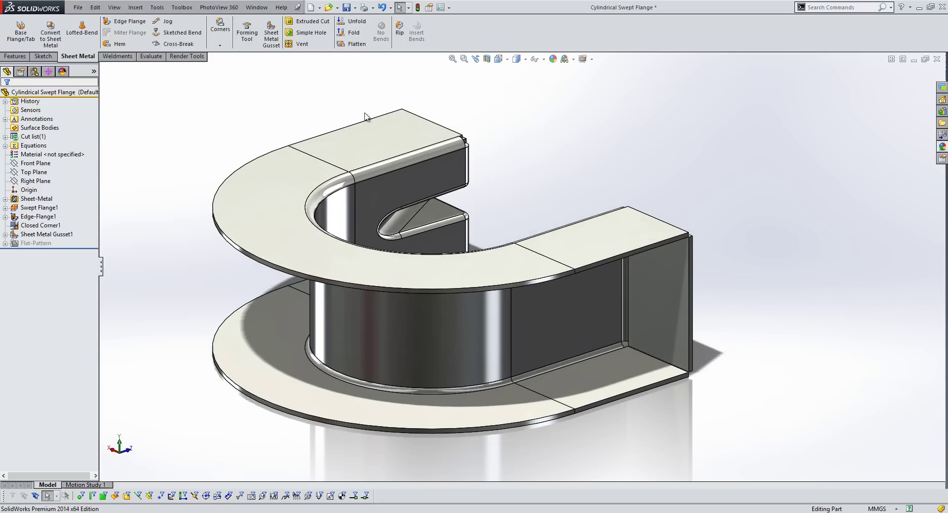
# Step: Add Sheet Metal Gusset2 between the two flange faces at the other end with Flip dimension sides
pyautogui.click(271, 31)
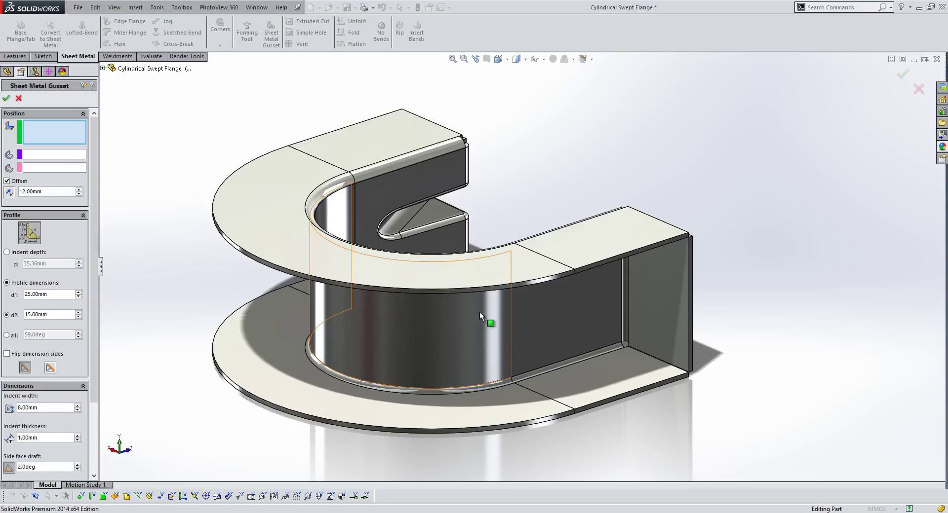
pyautogui.click(592, 303)
pyautogui.click(646, 294)
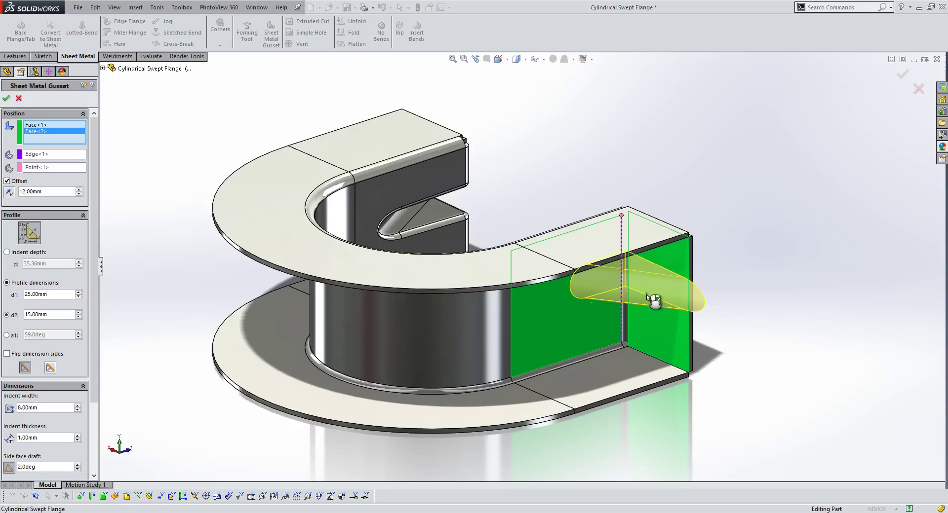
pyautogui.scroll(-2, 738, 284)
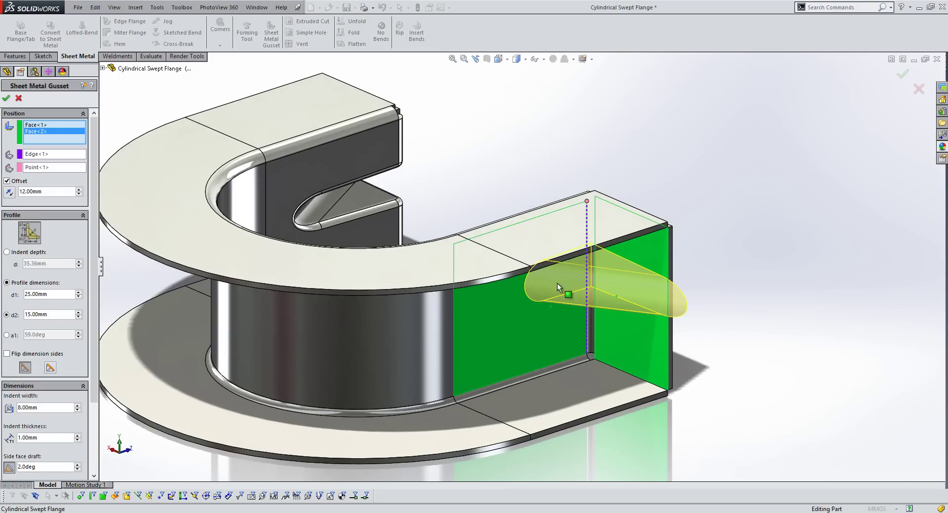
pyautogui.click(7, 353)
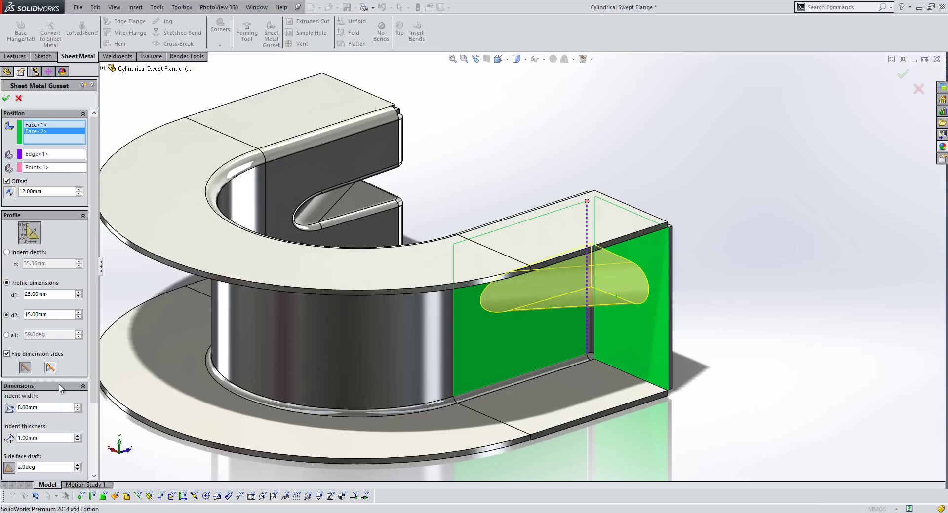
pyautogui.scroll(-1, 95, 380)
pyautogui.scroll(-5, 95, 380)
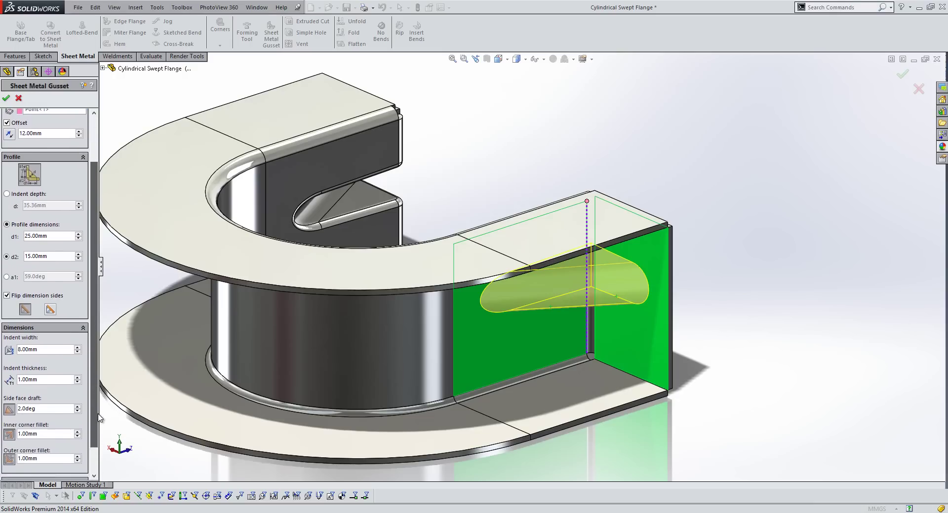
pyautogui.click(6, 98)
pyautogui.moveTo(512, 212); pyautogui.dragTo(389, 350, button='middle')
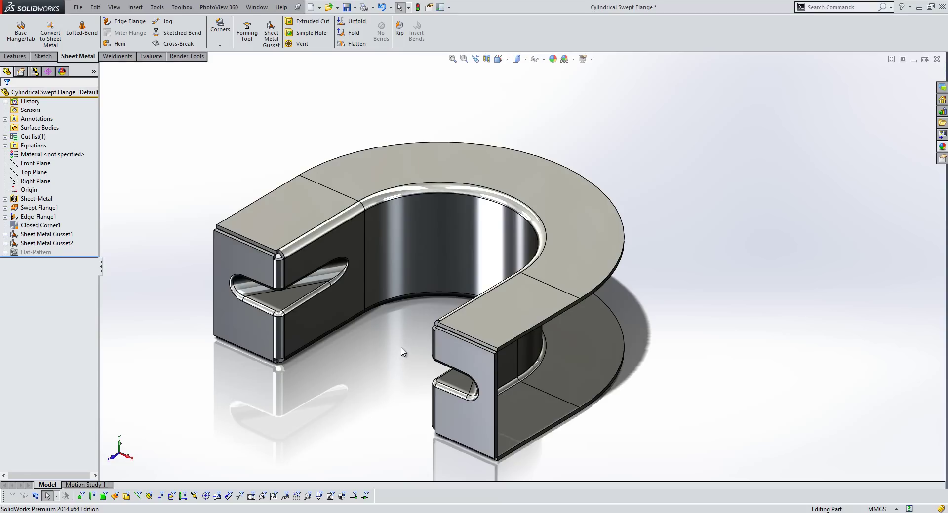
pyautogui.moveTo(401, 345); pyautogui.dragTo(416, 338, button='middle')
pyautogui.scroll(-2, 416, 340)
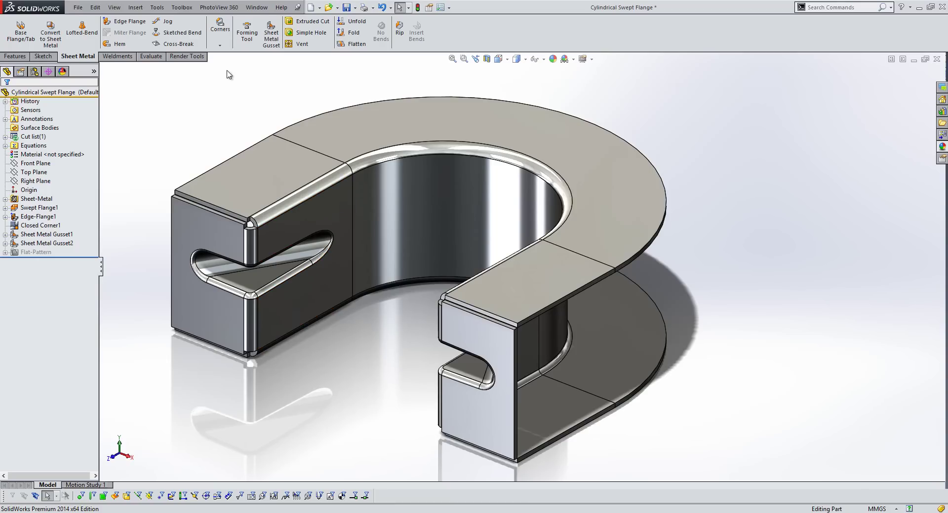
pyautogui.click(220, 43)
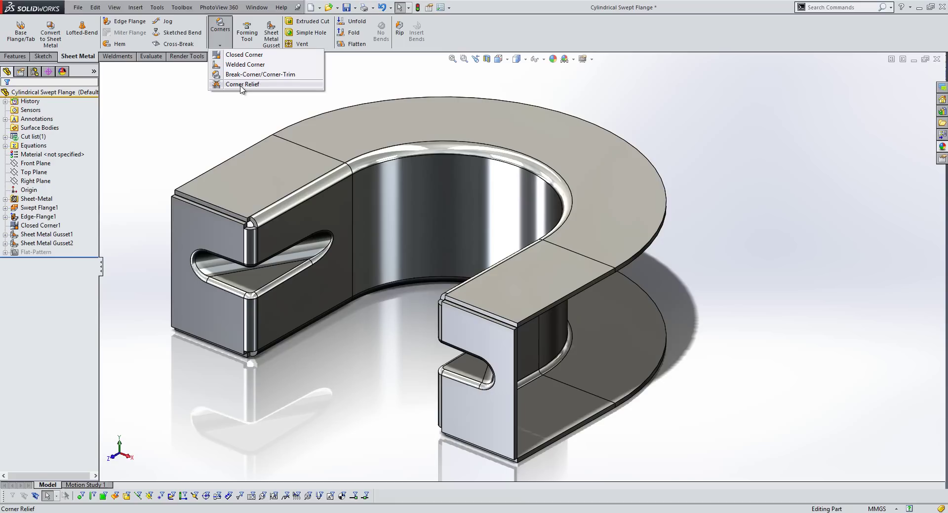
# Step: Collect all gusset corners and give Corners 1–4 Rectangular, Circular, Tear and Obround reliefs
pyautogui.click(242, 84)
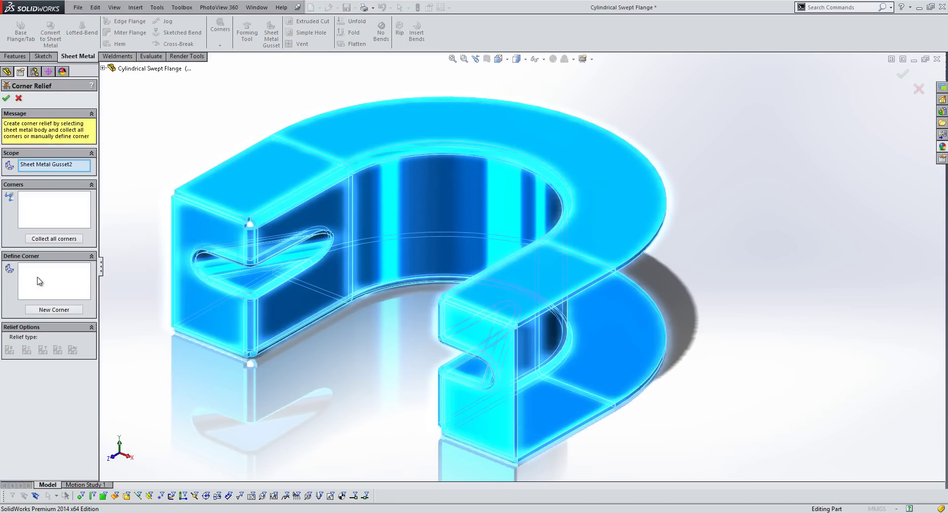
pyautogui.click(45, 239)
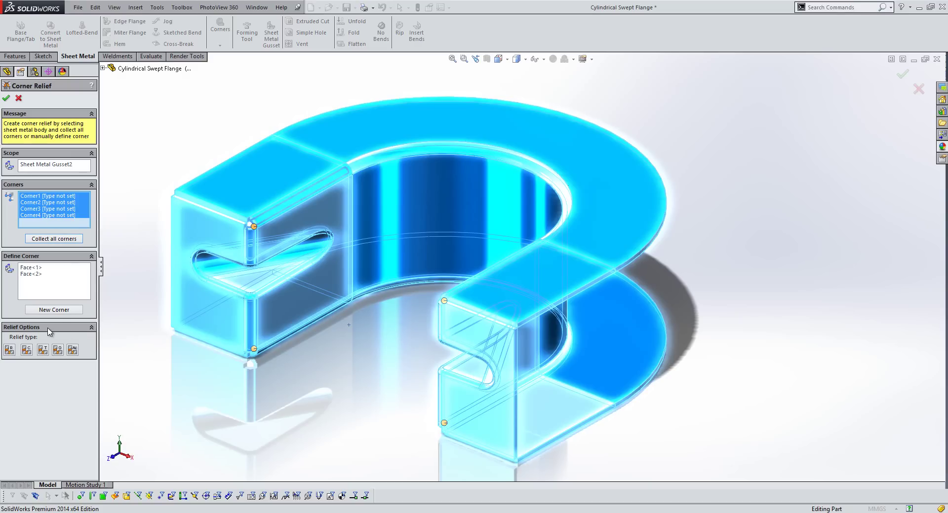
pyautogui.click(54, 196)
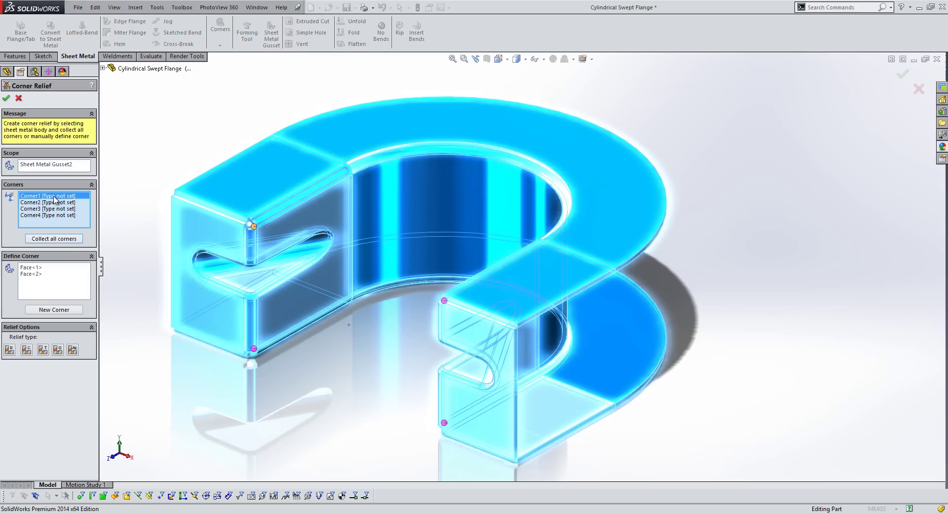
pyautogui.click(11, 352)
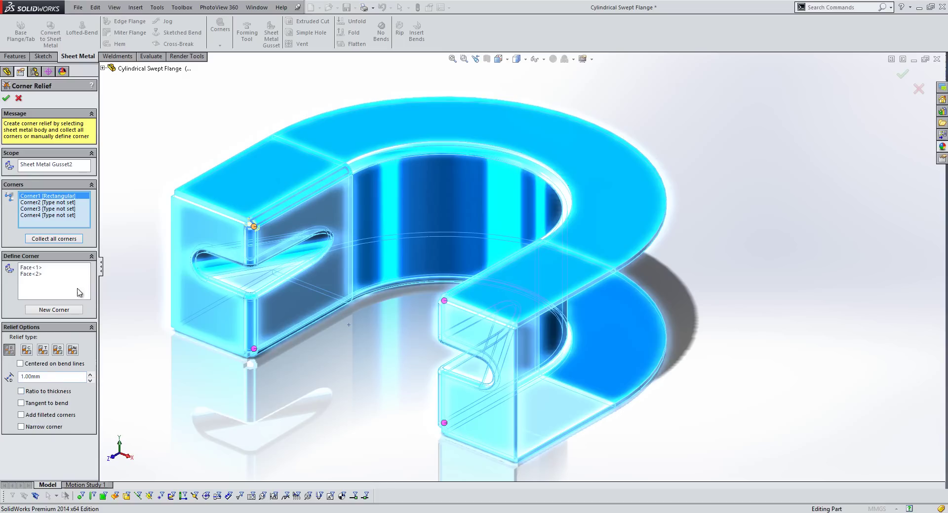
pyautogui.click(66, 203)
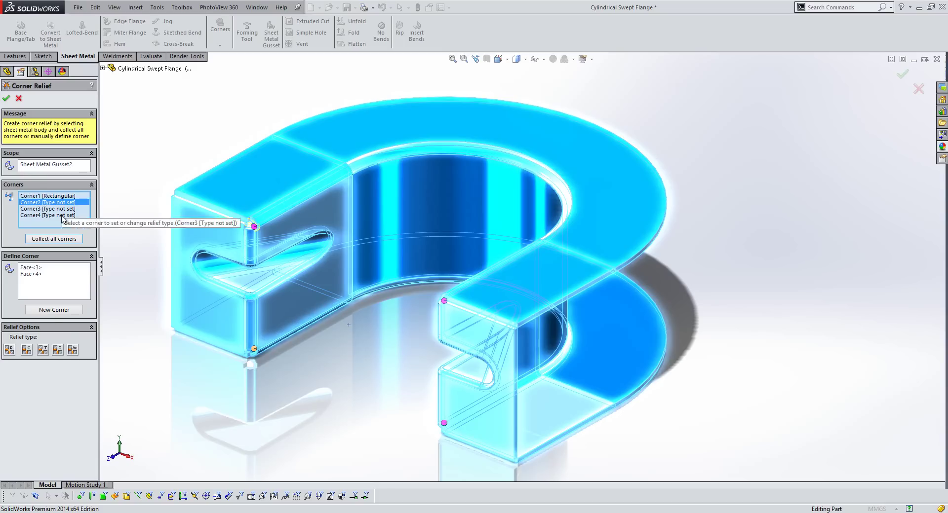
pyautogui.click(26, 349)
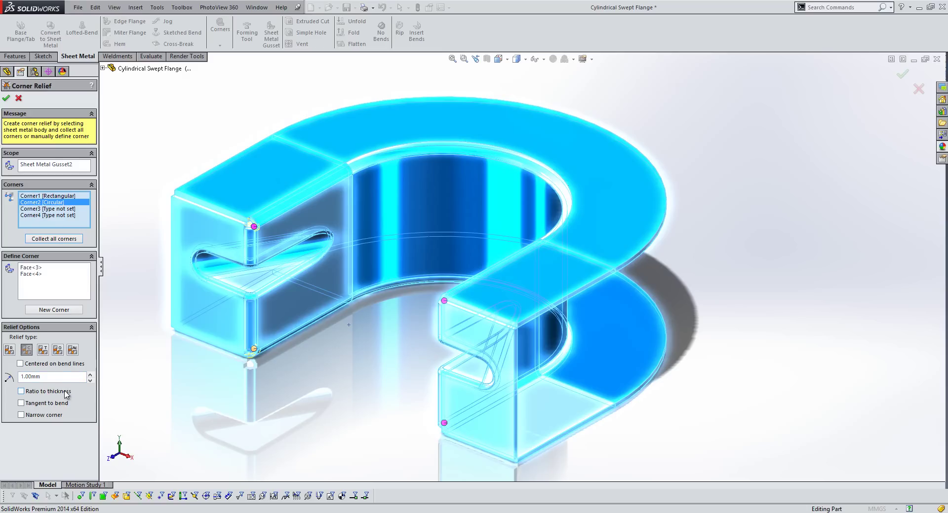
pyautogui.click(58, 210)
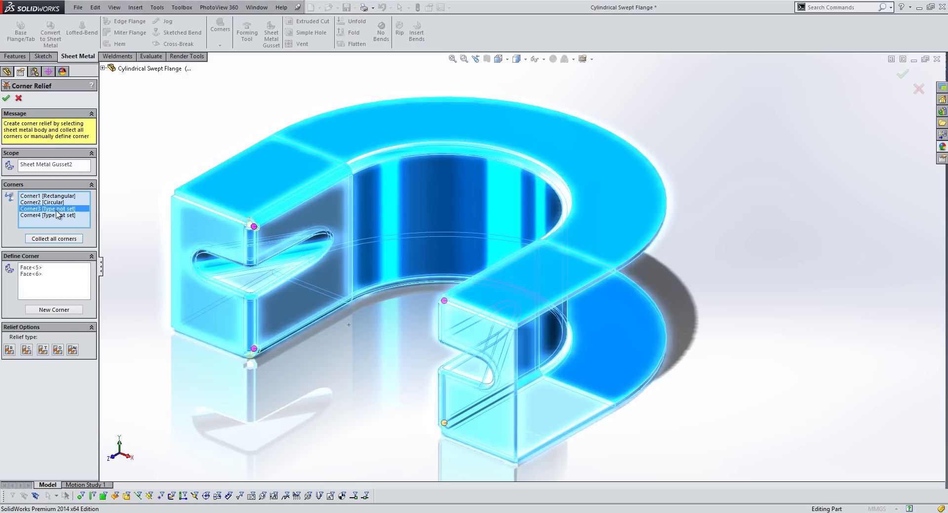
pyautogui.click(43, 350)
pyautogui.click(55, 216)
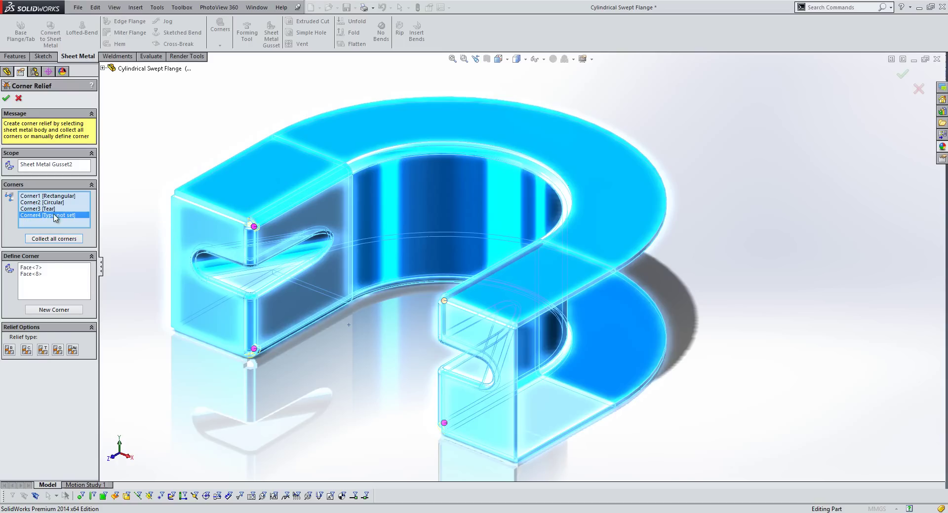
pyautogui.click(60, 351)
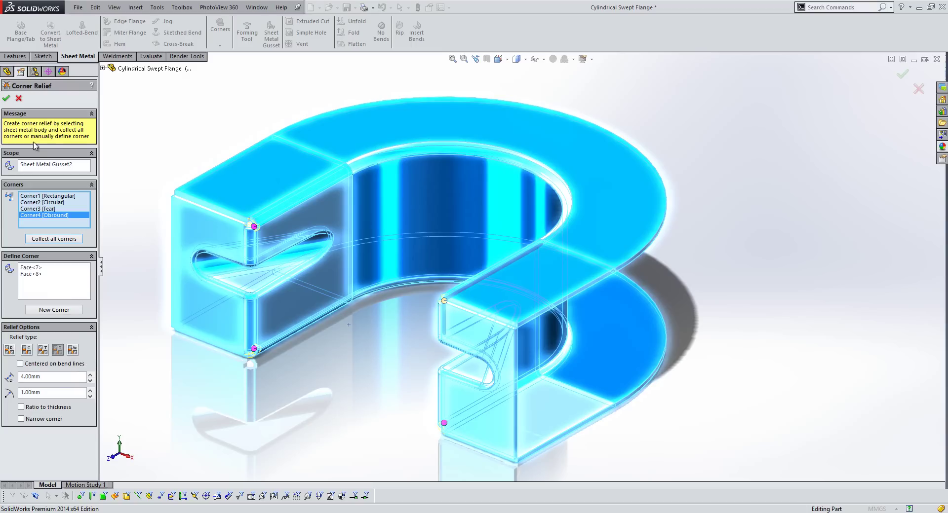
# Step: Create Corner Relief1 and inspect the reliefs around the ring's inner slots
pyautogui.click(7, 100)
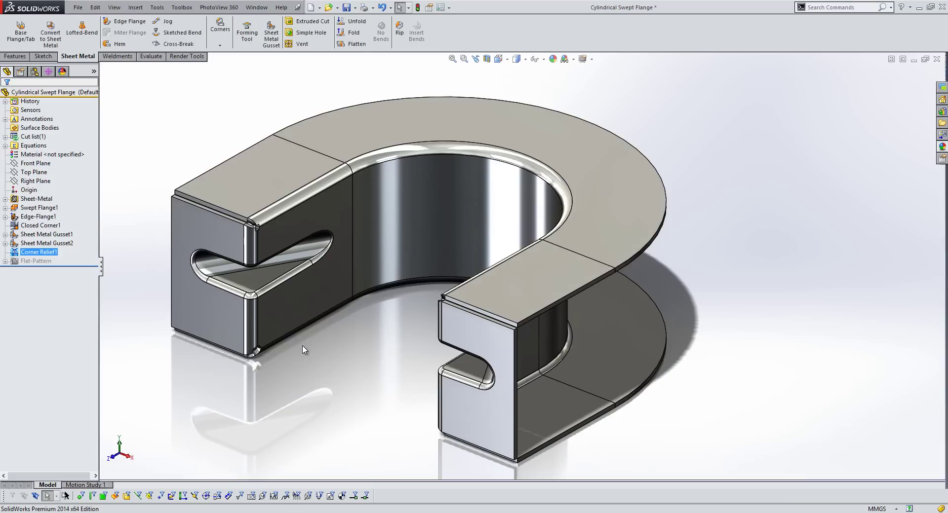
pyautogui.scroll(-4, 296, 345)
pyautogui.scroll(-5, 288, 339)
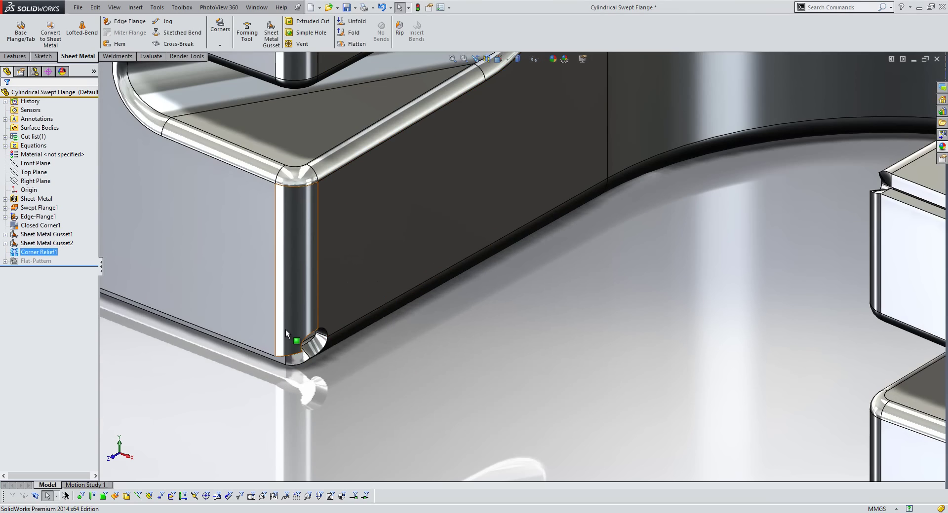
pyautogui.scroll(-3, 305, 335)
pyautogui.moveTo(310, 314); pyautogui.dragTo(382, 355, button='middle')
pyautogui.scroll(8, 395, 306)
pyautogui.moveTo(408, 260); pyautogui.dragTo(510, 135, button='middle')
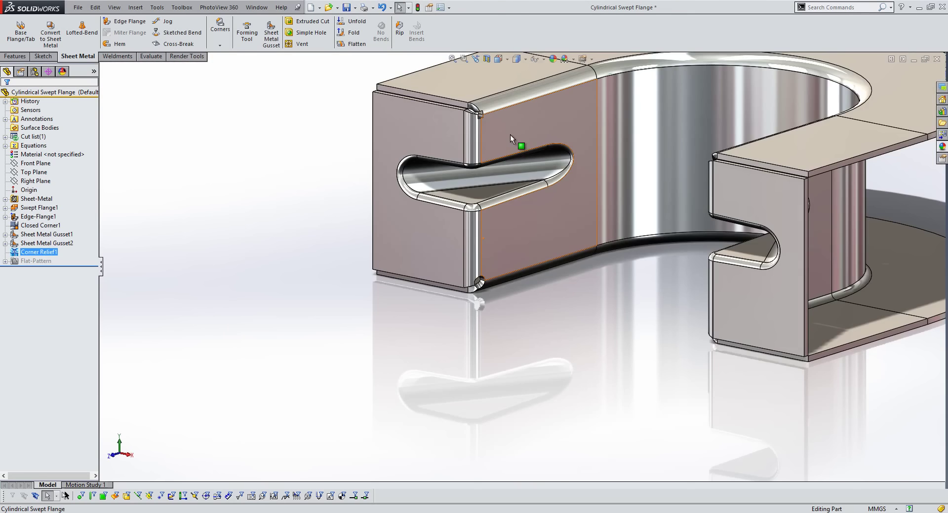
pyautogui.scroll(-6, 493, 125)
pyautogui.moveTo(460, 175); pyautogui.dragTo(479, 178, button='middle')
pyautogui.scroll(8, 575, 275)
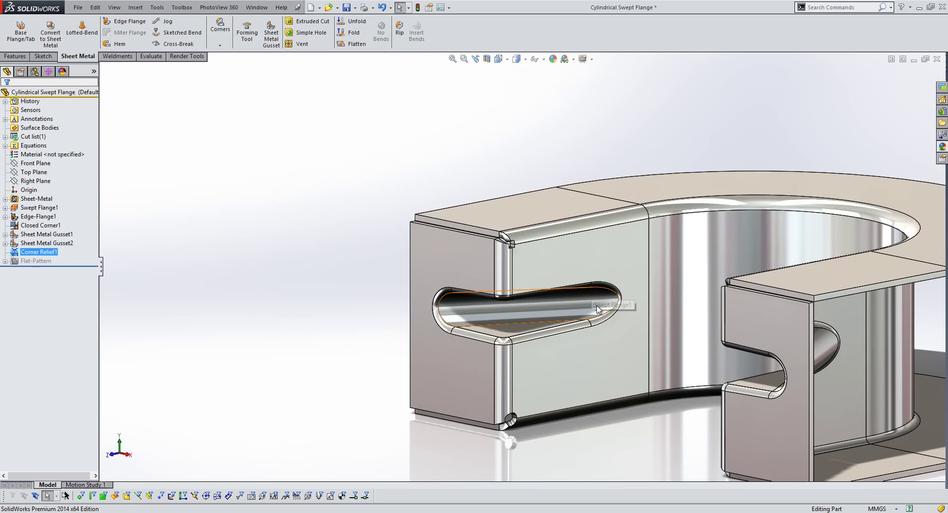
pyautogui.scroll(-4, 645, 311)
pyautogui.moveTo(645, 310); pyautogui.dragTo(819, 309, button='middle')
pyautogui.scroll(5, 817, 299)
pyautogui.scroll(-6, 741, 256)
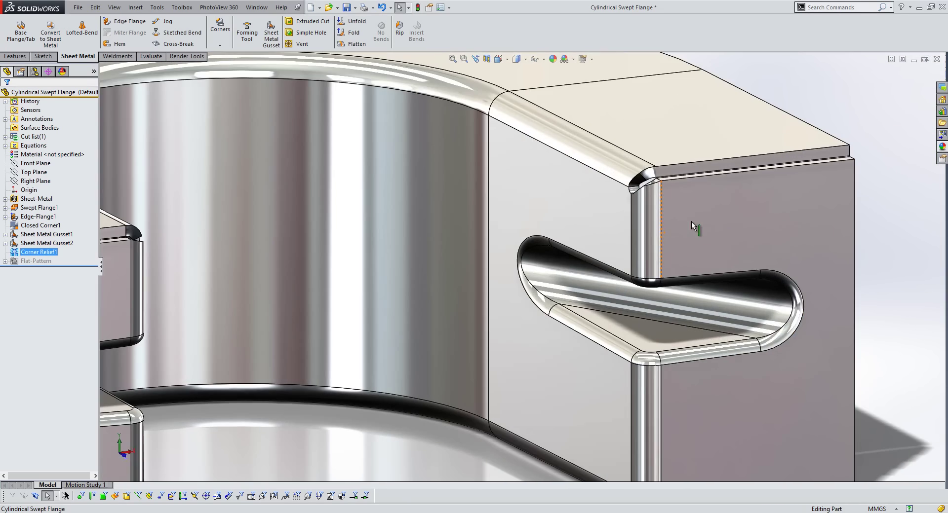
pyautogui.moveTo(691, 221); pyautogui.dragTo(599, 415, button='middle')
pyautogui.scroll(-8, 600, 416)
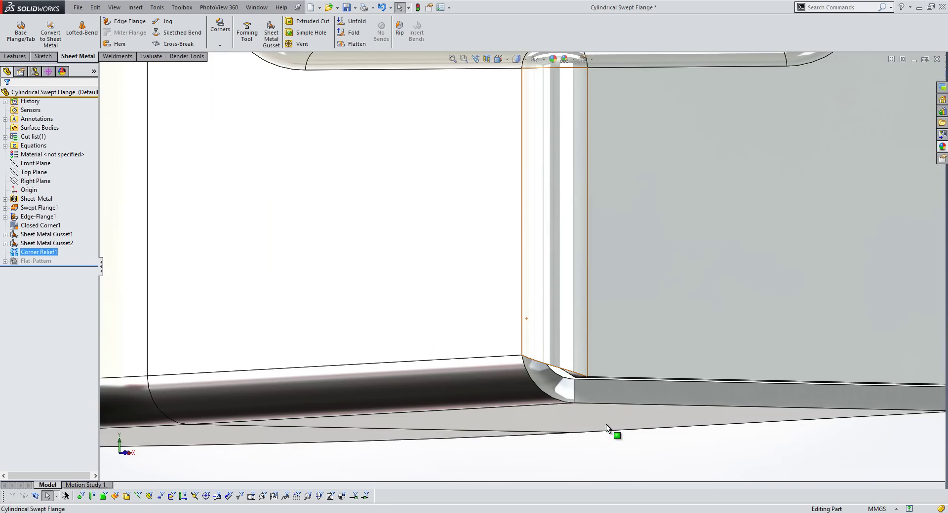
pyautogui.scroll(8, 562, 373)
pyautogui.moveTo(520, 250); pyautogui.dragTo(519, 140, button='middle')
pyautogui.scroll(-8, 508, 179)
pyautogui.moveTo(507, 180); pyautogui.dragTo(496, 259, button='middle')
pyautogui.scroll(8, 423, 255)
# Step: Flatten the ring to check its flat pattern, then refold it
pyautogui.click(356, 43)
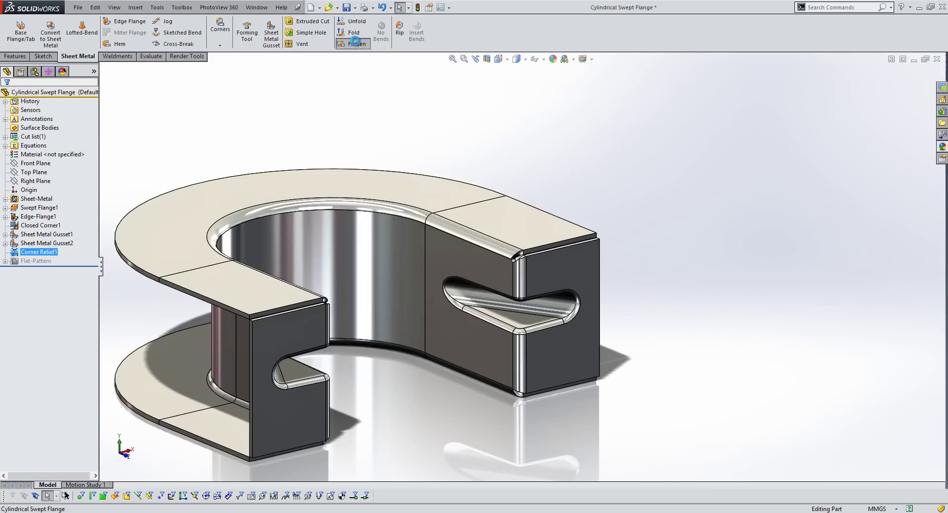
pyautogui.scroll(5, 360, 314)
pyautogui.moveTo(360, 315); pyautogui.dragTo(332, 309, button='middle')
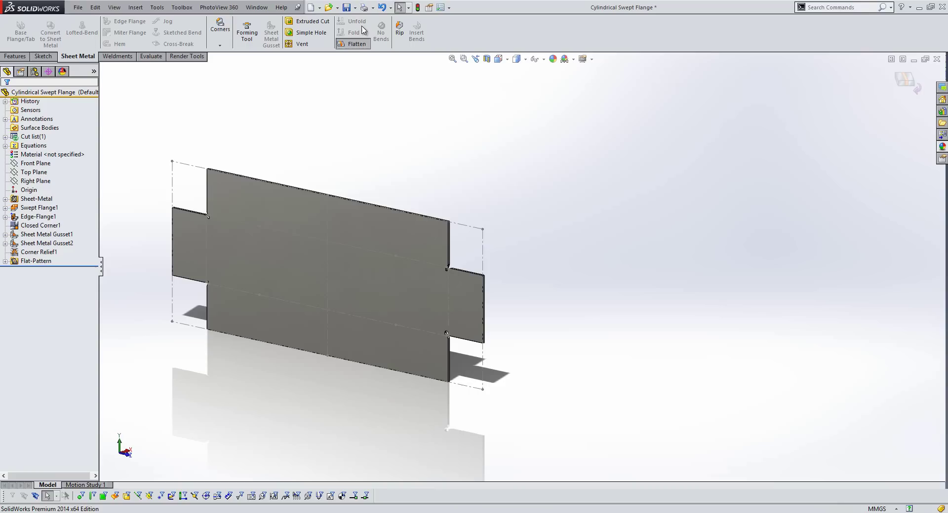
pyautogui.click(356, 43)
pyautogui.moveTo(436, 265); pyautogui.dragTo(428, 326, button='middle')
pyautogui.scroll(-3, 393, 309)
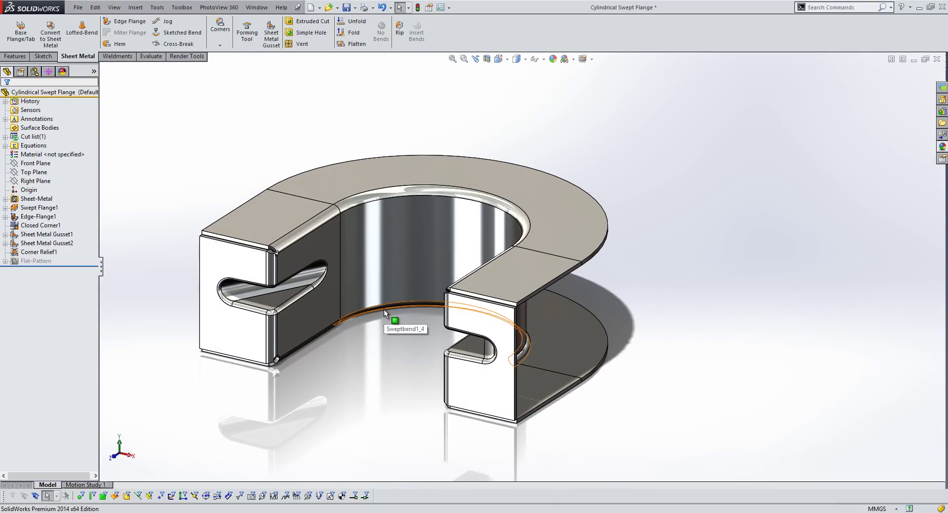
# Step: In Lofted Transition Bends, preview a Formed 1.50 mm lofted bend from the Sketch1 arc to the Sketch2 line
pyautogui.hotkey('ctrl', 'Tab')
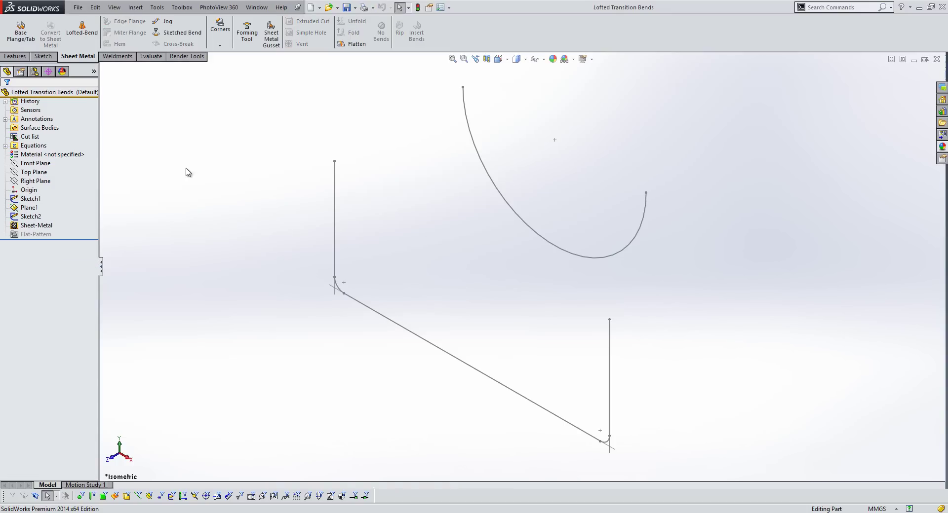
pyautogui.click(82, 36)
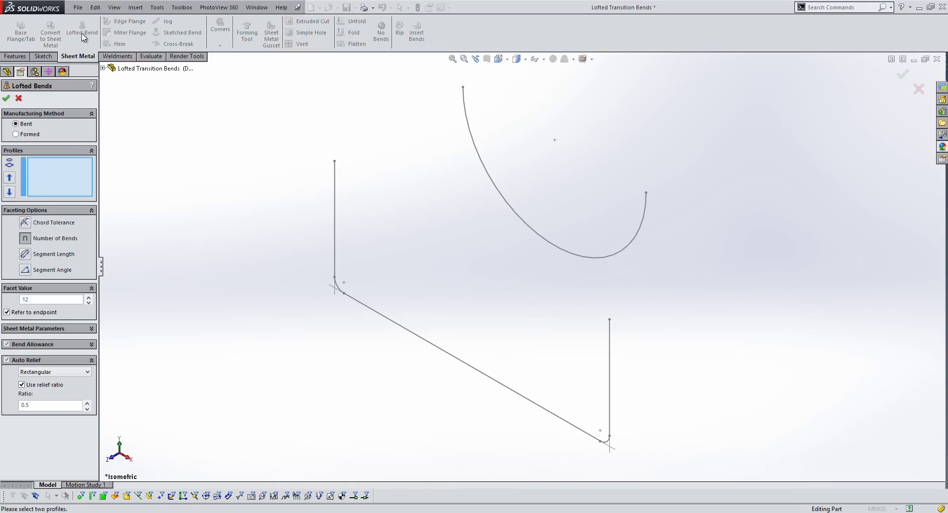
pyautogui.click(33, 135)
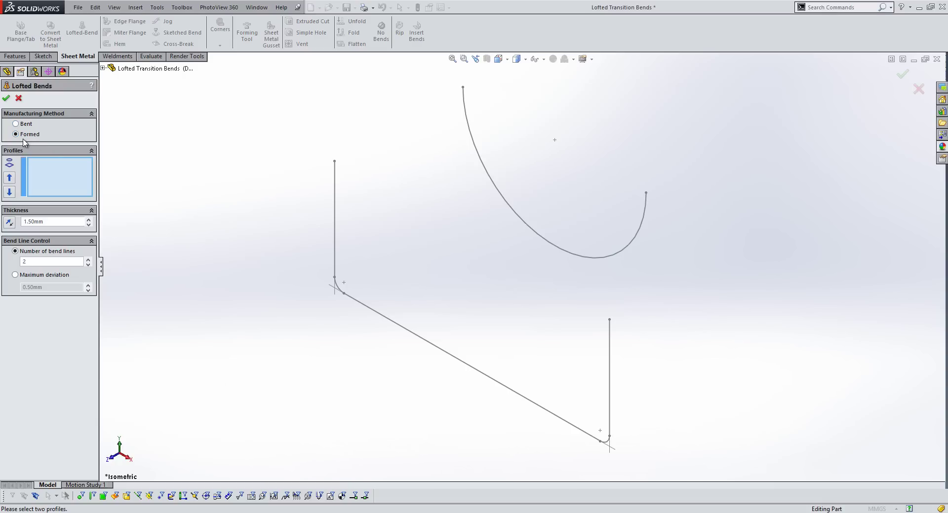
pyautogui.click(491, 177)
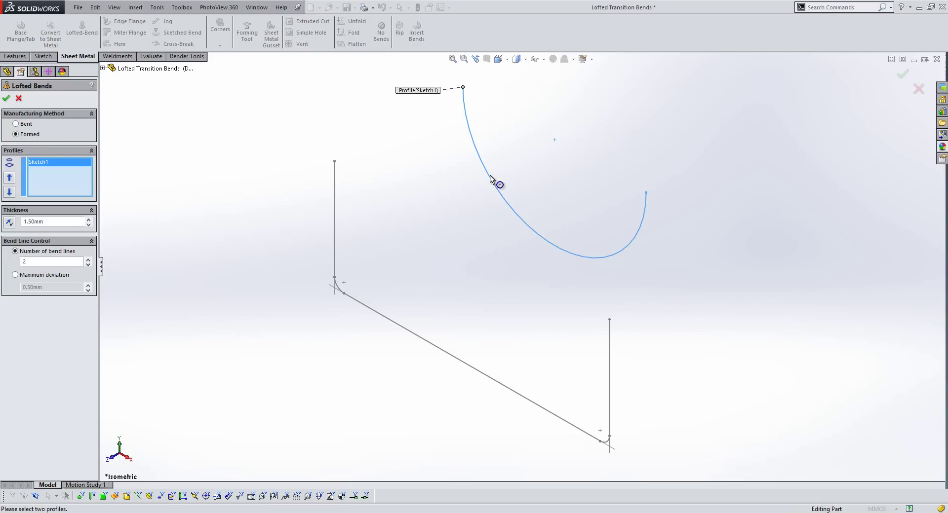
pyautogui.click(370, 310)
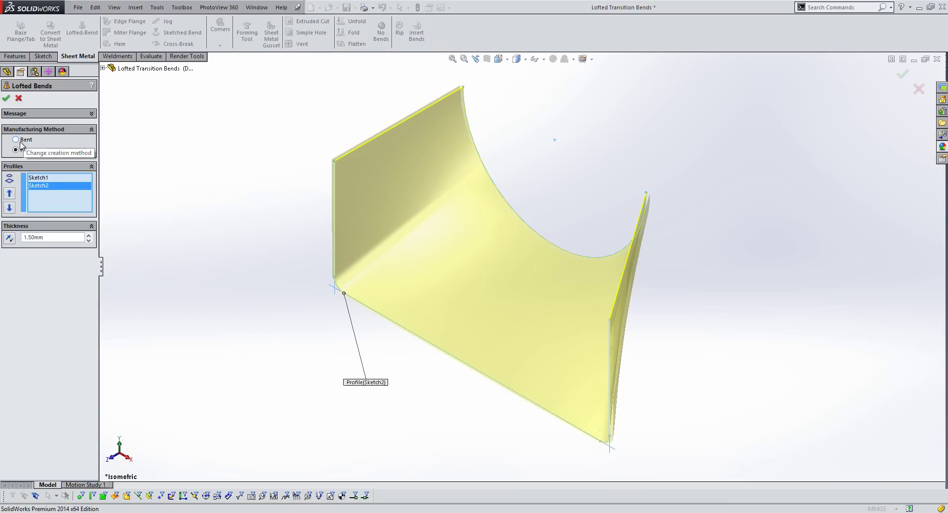
# Step: Change the lofted bend to Bent and facet the right side with a 20° segment angle
pyautogui.click(24, 142)
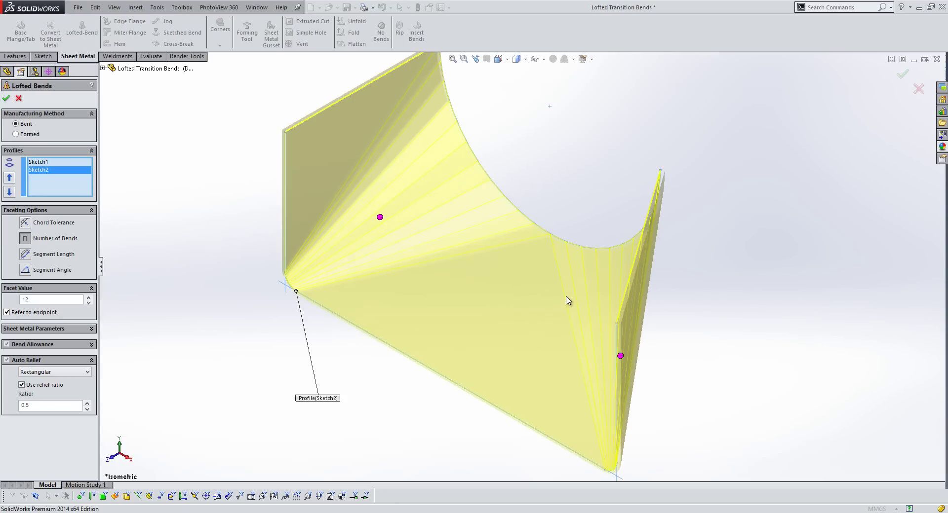
pyautogui.moveTo(568, 302)
pyautogui.mouseDown(button='middle')
pyautogui.moveTo(544, 322)
pyautogui.moveTo(576, 312)
pyautogui.mouseUp(button='middle')
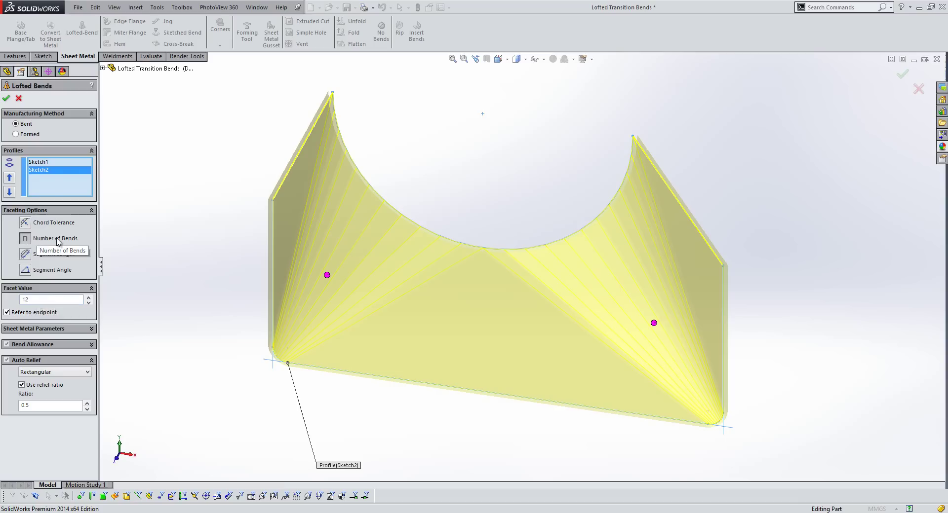
pyautogui.click(654, 323)
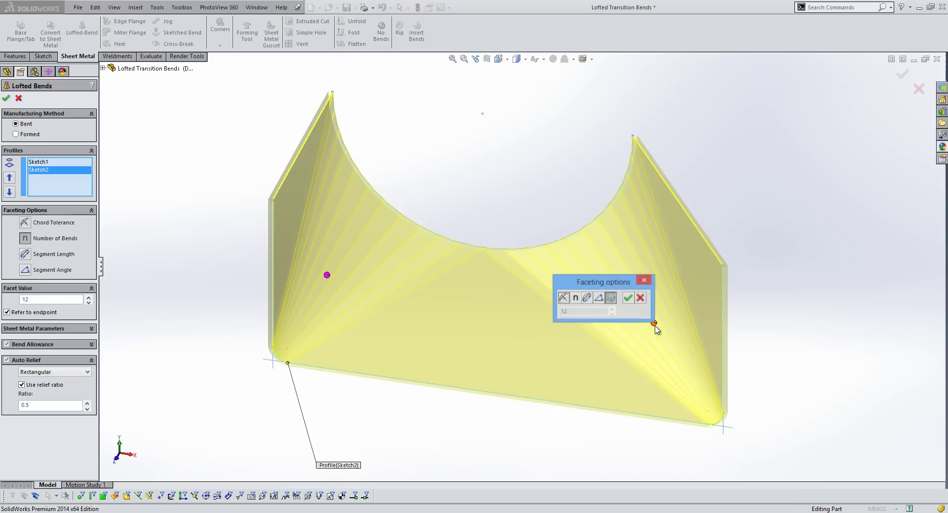
pyautogui.click(598, 299)
pyautogui.click(593, 311)
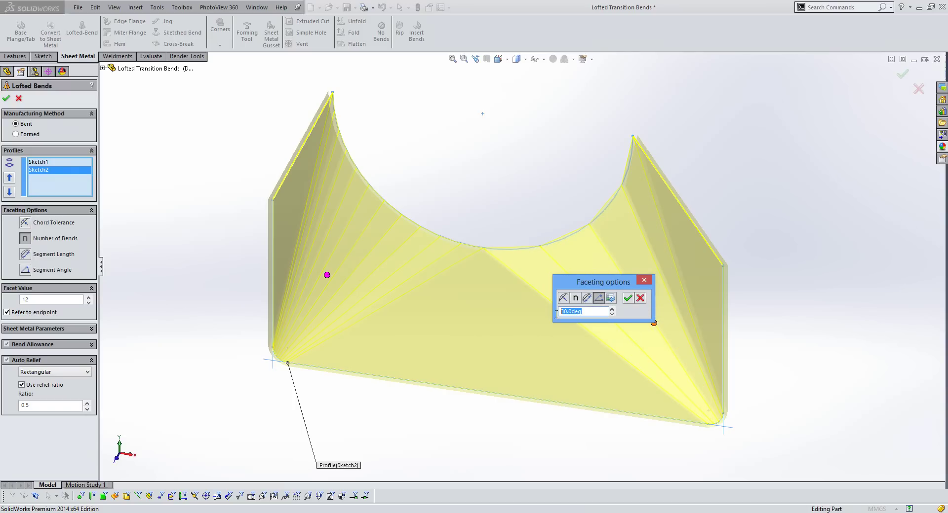
pyautogui.write('20')
pyautogui.click(628, 298)
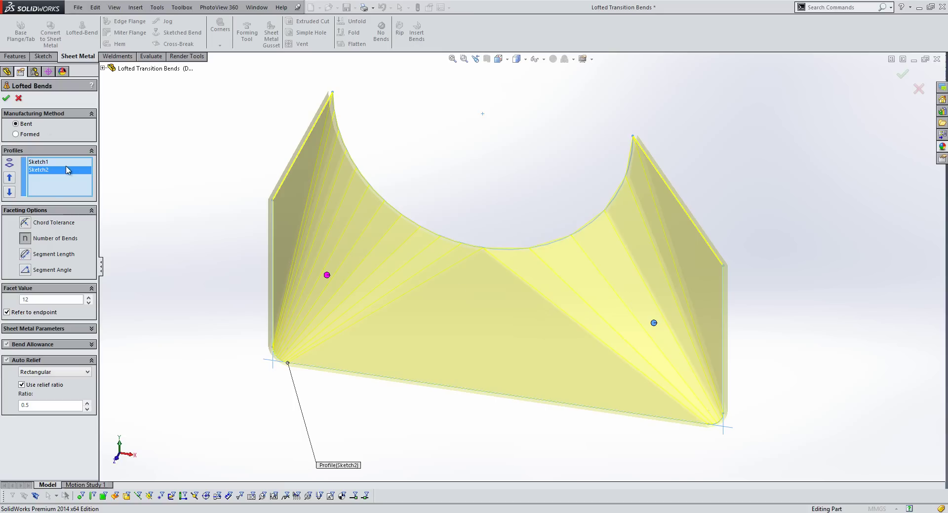
# Step: Build Lofted Bends1, flatten it to check the bend lines, then fold it back
pyautogui.click(7, 98)
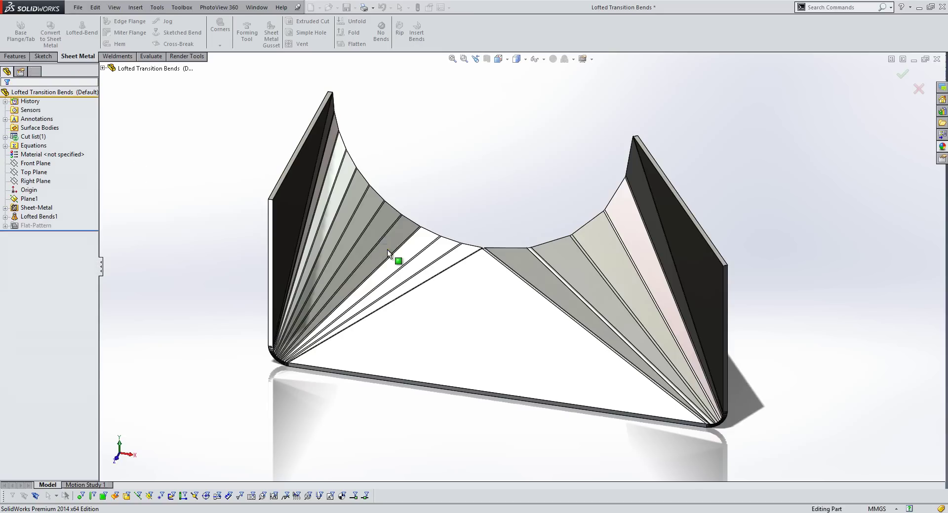
pyautogui.rightClick(484, 325)
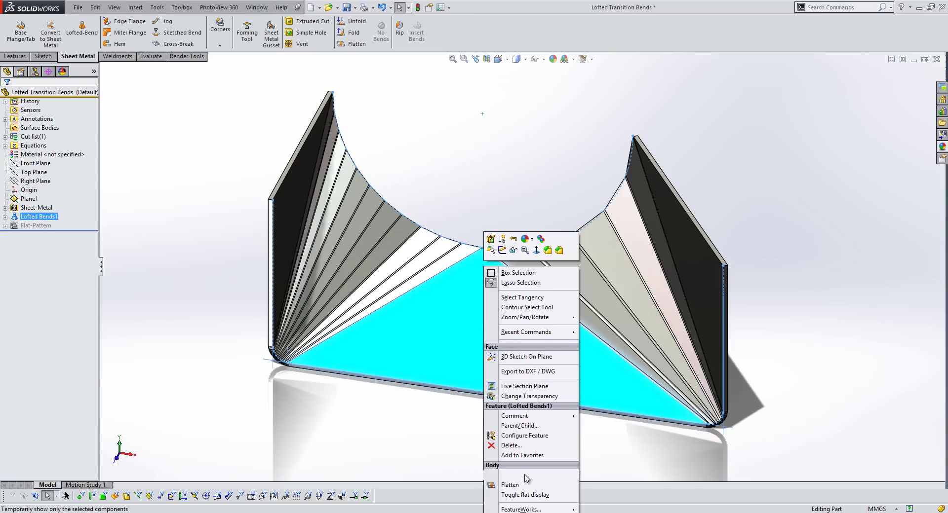
pyautogui.press('Escape')
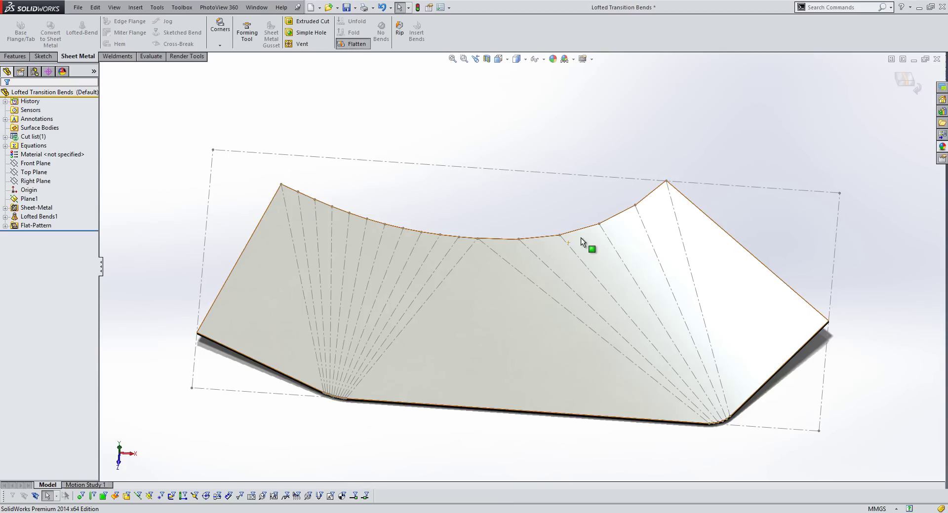
pyautogui.click(905, 81)
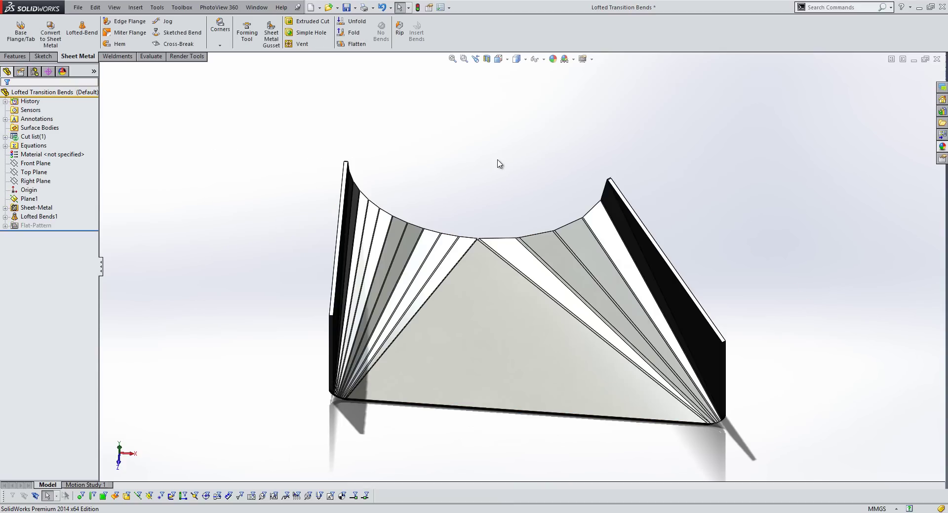